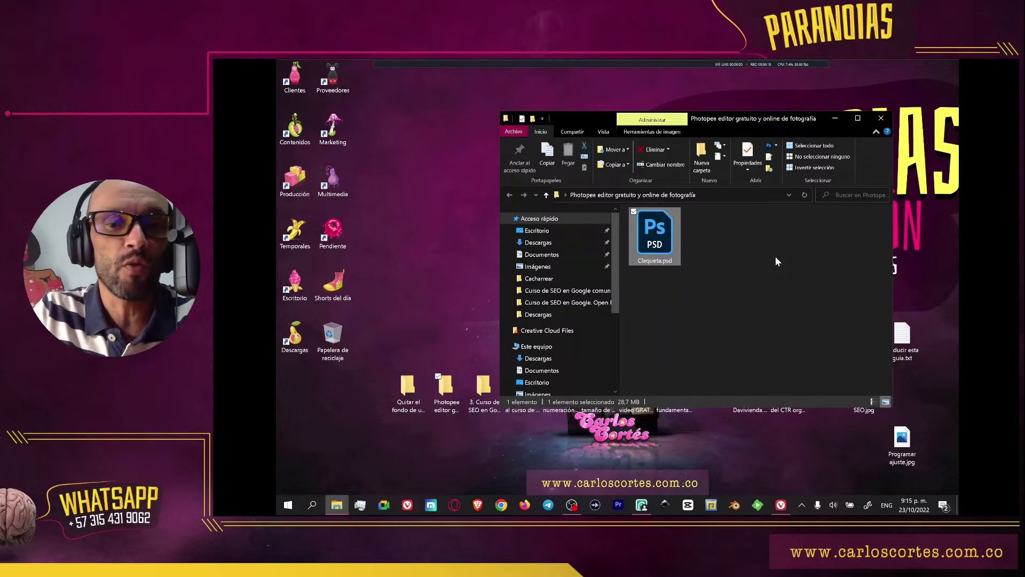
Step: Drag Claqueta.psd from the File Explorer folder into Photopea to open it
{"action": "left_click", "coordinate": [643, 506]}
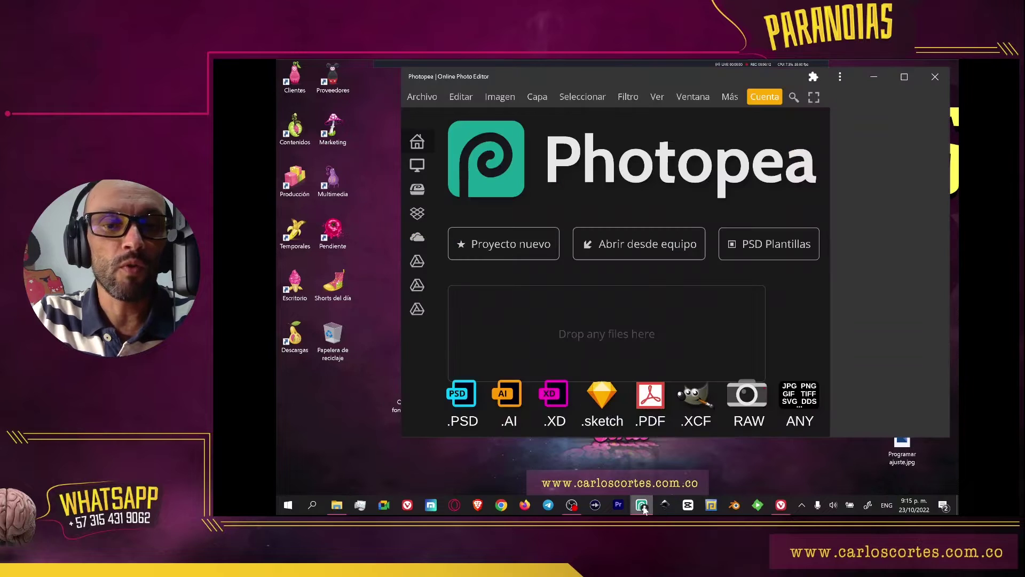
{"action": "left_click_drag", "start_coordinate": [641, 82], "coordinate": [856, 130]}
{"action": "mouse_move", "coordinate": [561, 264]}
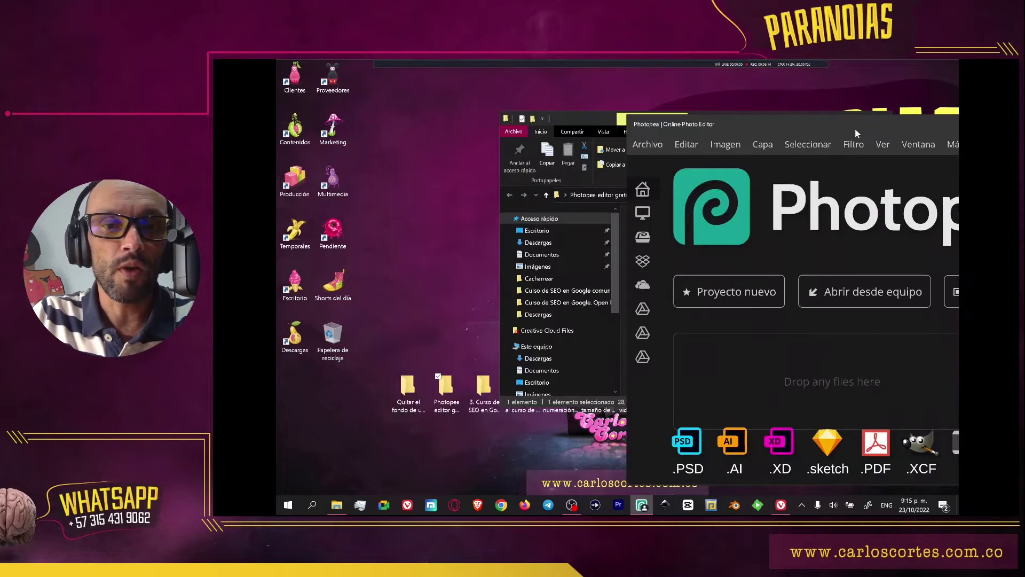
{"action": "left_click_drag", "start_coordinate": [598, 117], "coordinate": [434, 109]}
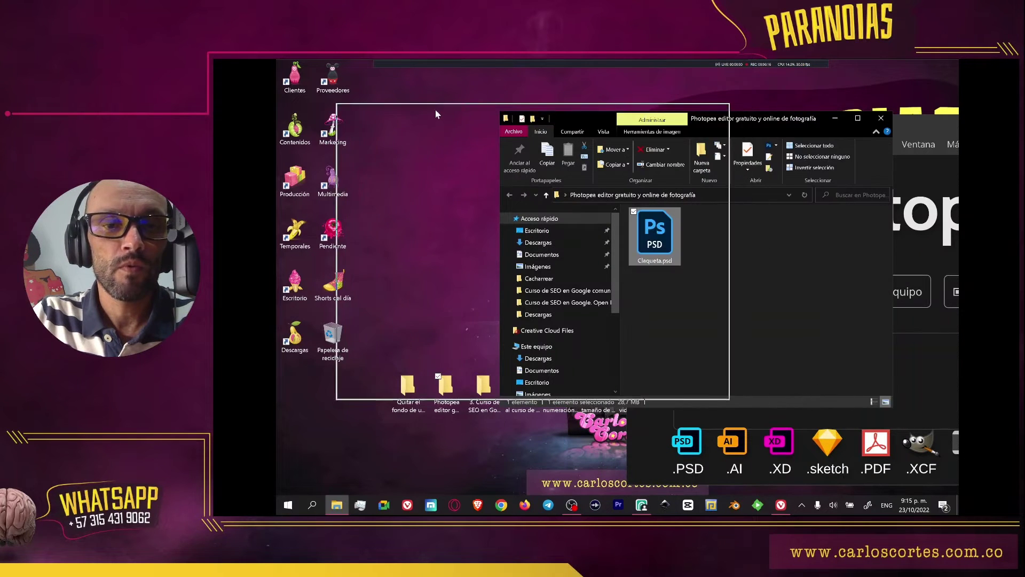
{"action": "mouse_move", "coordinate": [501, 235]}
{"action": "left_mouse_down"}
{"action": "mouse_move", "coordinate": [504, 247]}
{"action": "mouse_move", "coordinate": [790, 367]}
{"action": "left_mouse_up"}
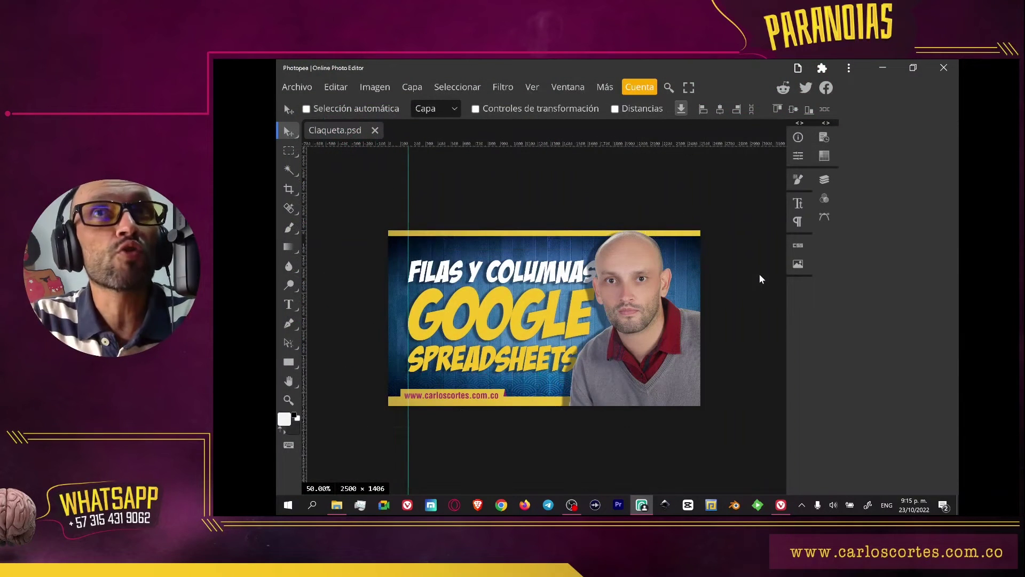
Step: Show the Layers (Capas) panel listing the thumbnail's text and image layers
{"action": "key", "text": "F7"}
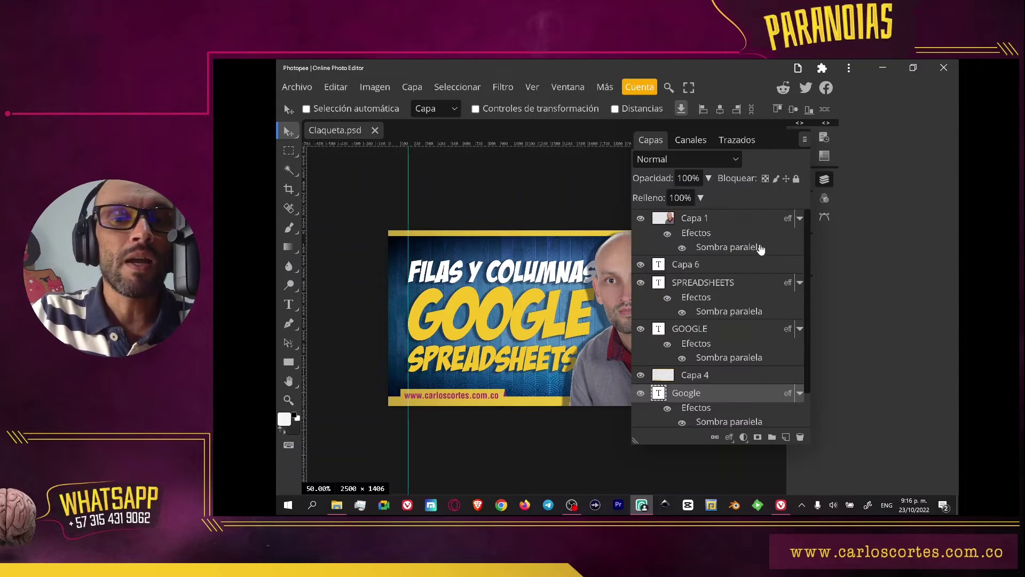
{"action": "scroll", "coordinate": [759, 249], "scroll_direction": "up", "scroll_amount": 1}
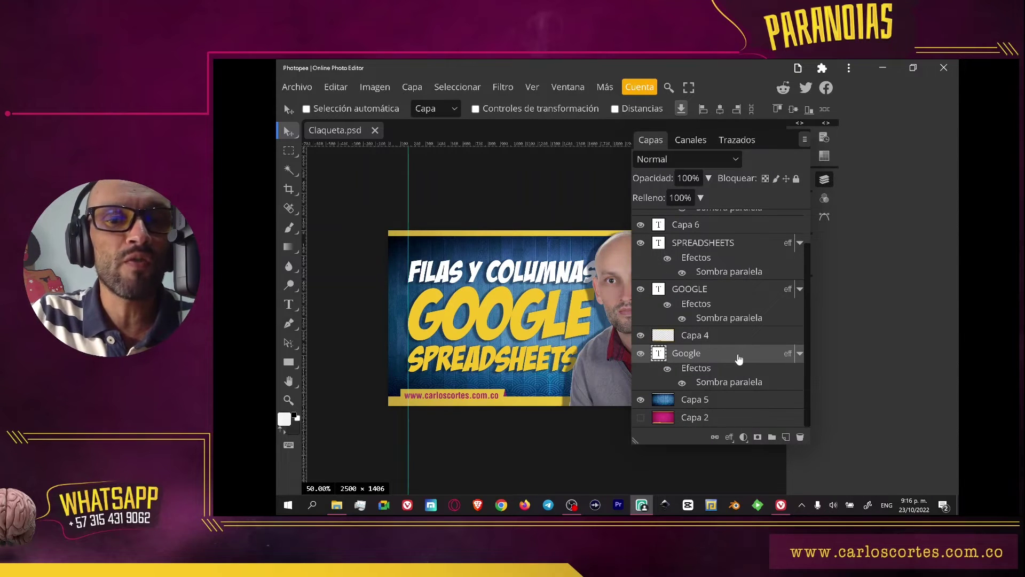
{"action": "scroll", "coordinate": [740, 362], "scroll_direction": "up", "scroll_amount": 2}
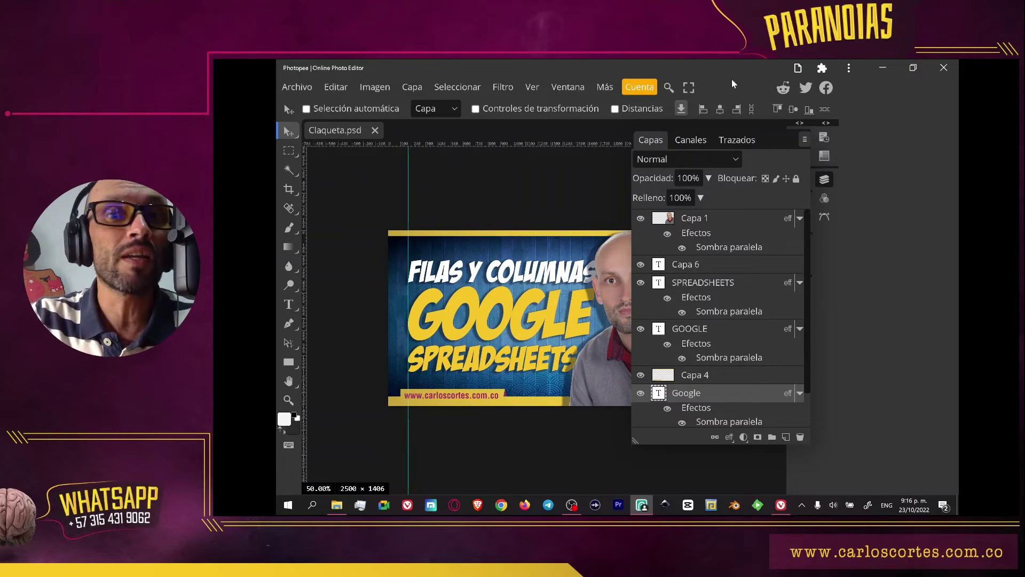
{"action": "left_click", "coordinate": [638, 87]}
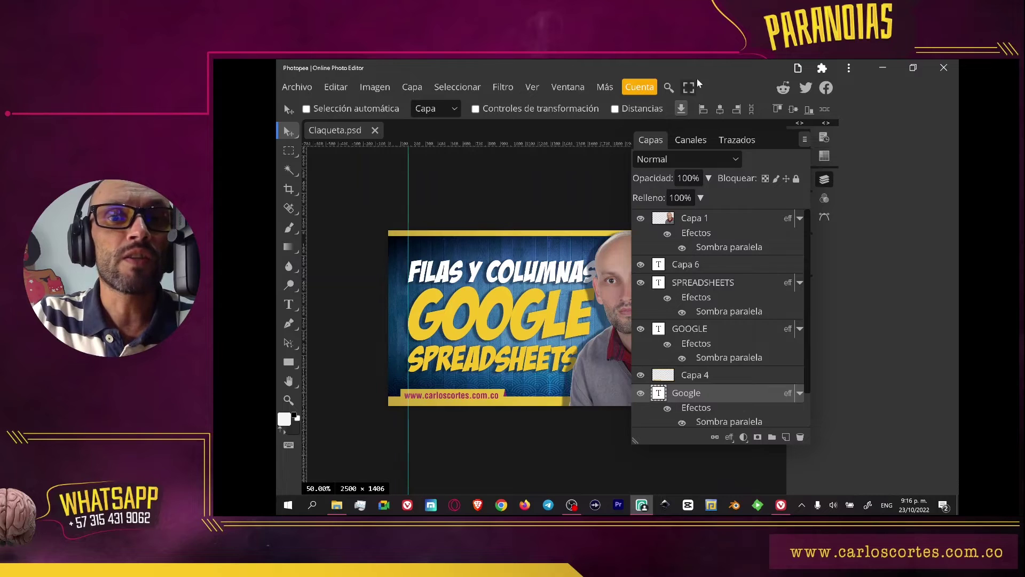
{"action": "left_click_drag", "start_coordinate": [768, 127], "coordinate": [818, 84]}
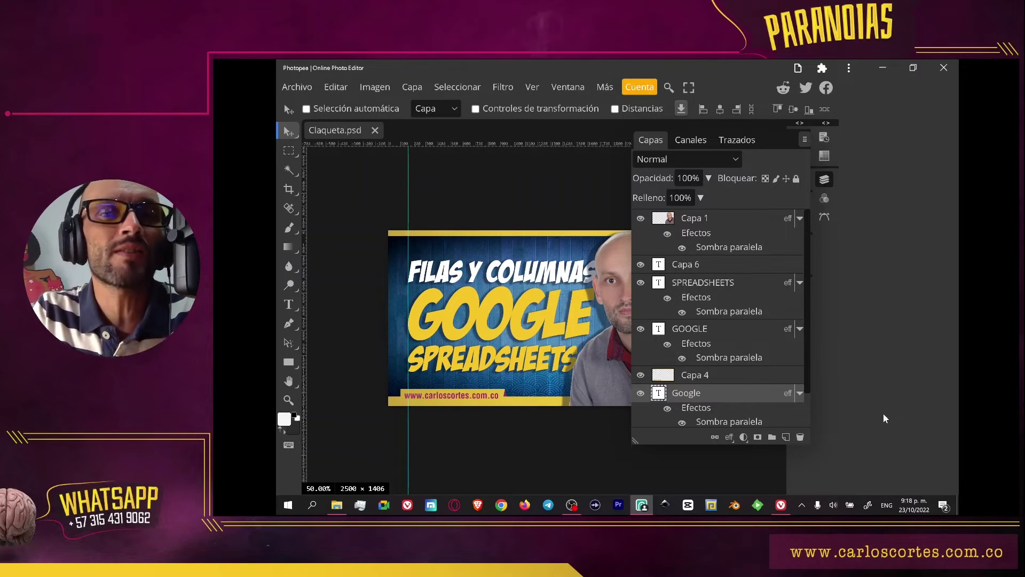
Step: View the account's Premium plans, accept the terms, and choose the 90-day single-user plan
{"action": "left_click", "coordinate": [644, 89]}
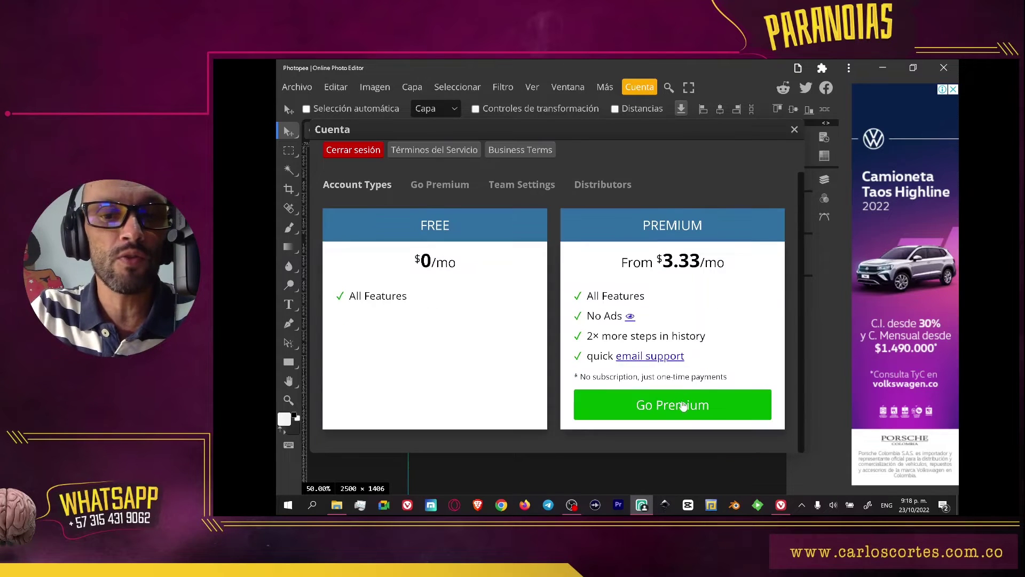
{"action": "left_click", "coordinate": [683, 407]}
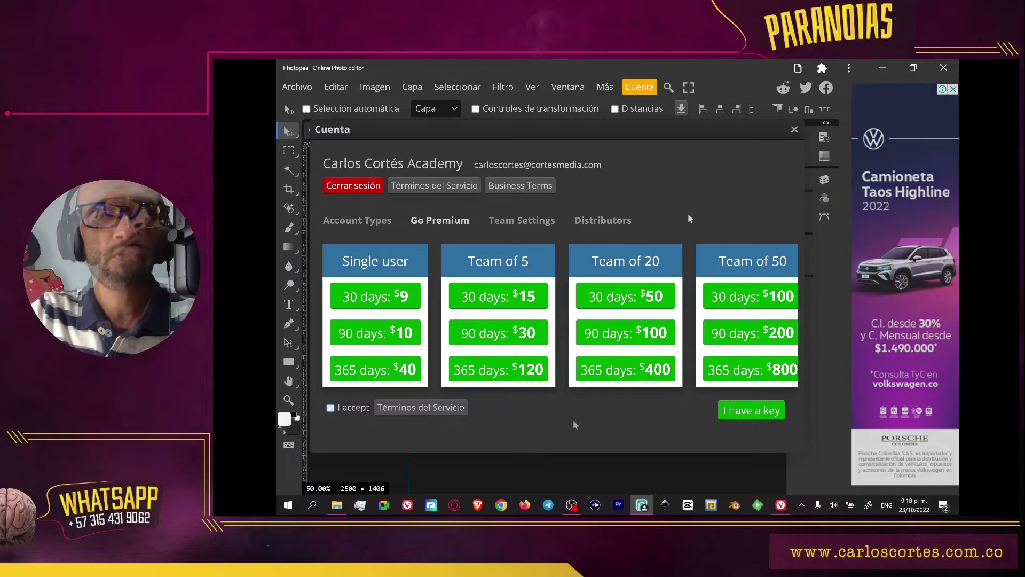
{"action": "left_click", "coordinate": [330, 408]}
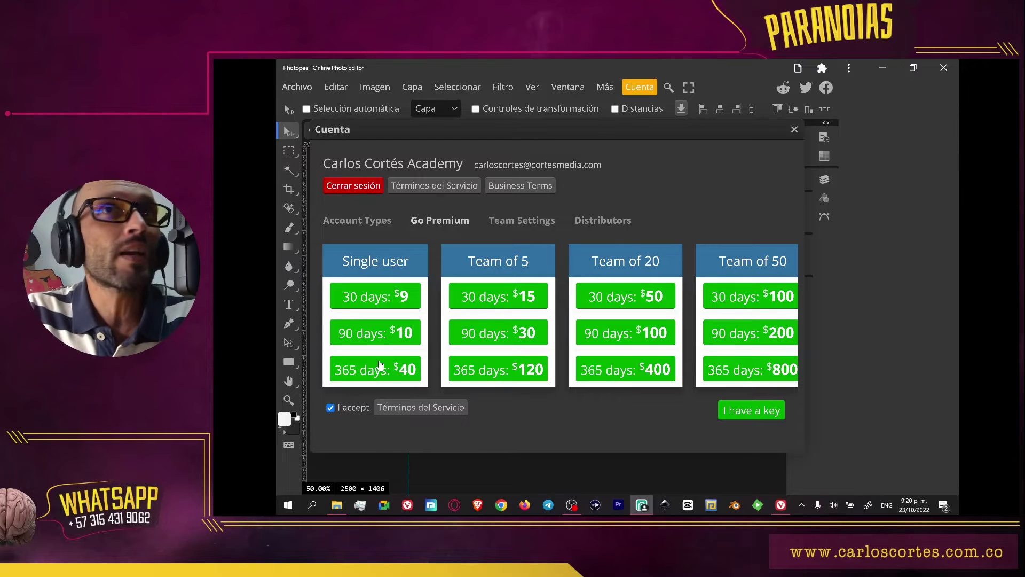
{"action": "left_click", "coordinate": [396, 333]}
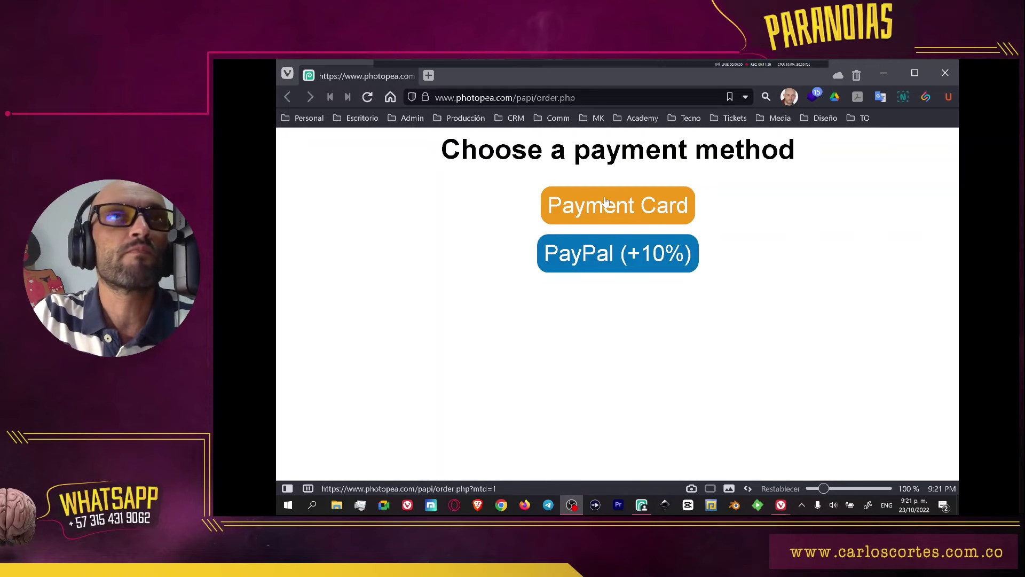
Step: Choose Payment Card on the Comgate page and continue to the card details
{"action": "left_click", "coordinate": [643, 207]}
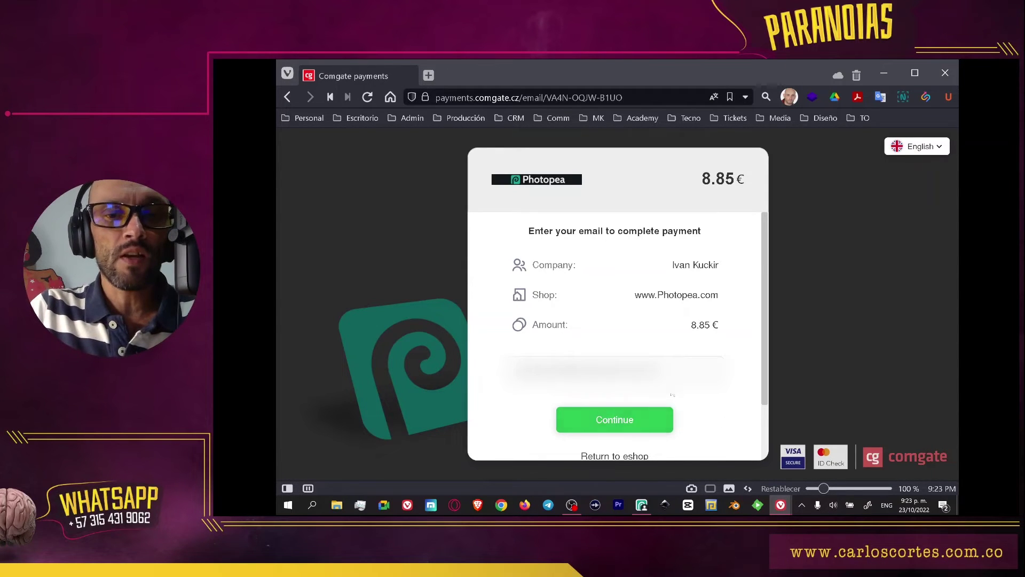
{"action": "scroll", "coordinate": [640, 425], "scroll_direction": "down", "scroll_amount": 1}
{"action": "left_click", "coordinate": [635, 353]}
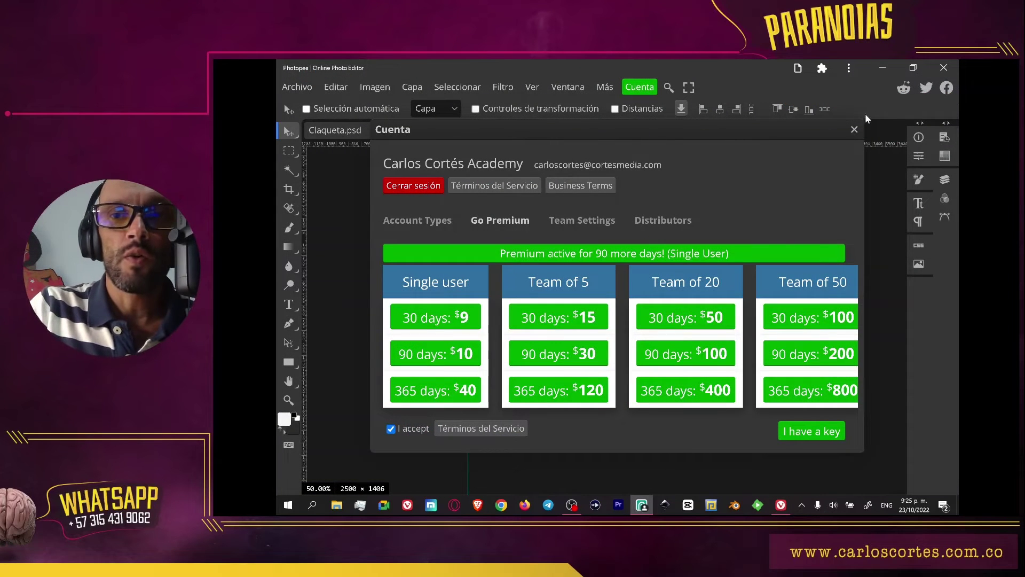
Step: Close the account dialog and Photopea, relaunch it, and restore it to a smaller window
{"action": "left_click", "coordinate": [854, 129]}
{"action": "left_click", "coordinate": [945, 68]}
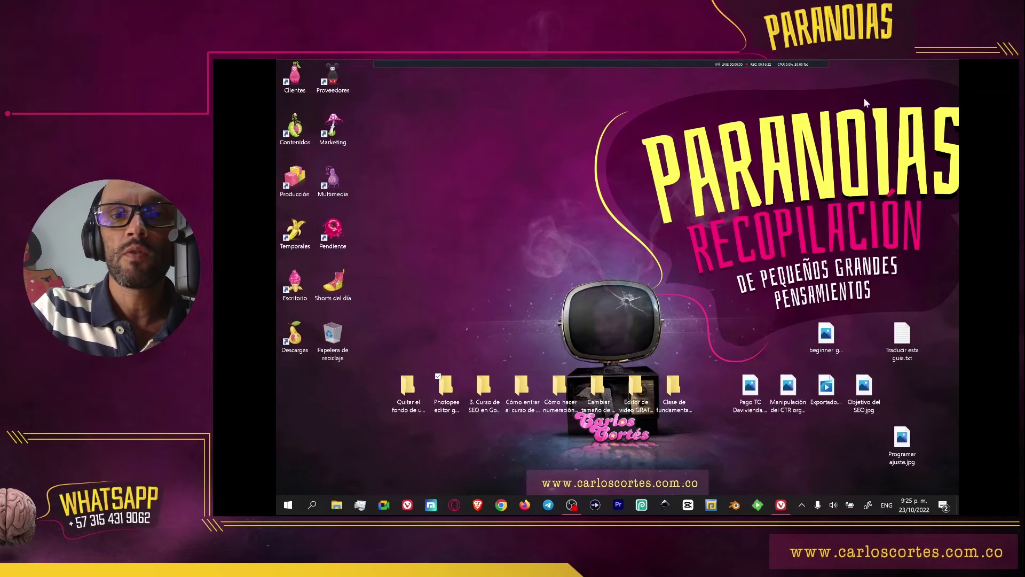
{"action": "left_click", "coordinate": [644, 508]}
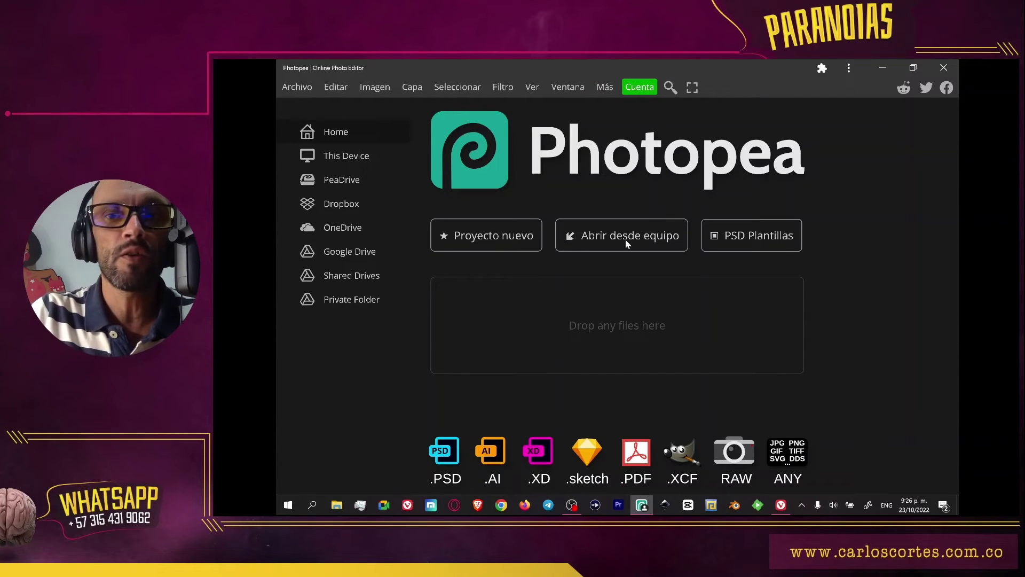
{"action": "left_click", "coordinate": [917, 68]}
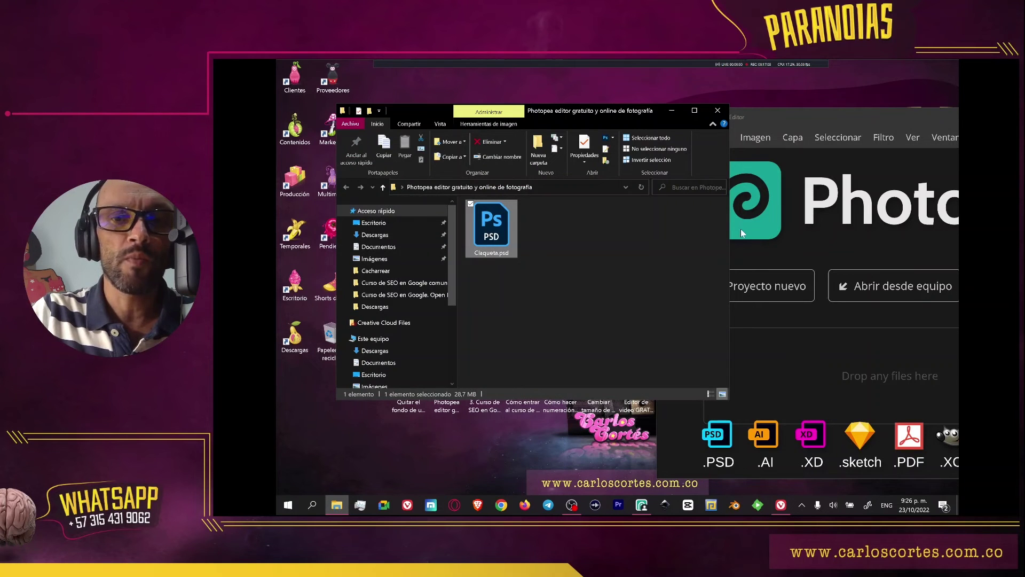
Step: Drop Claqueta.psd into Photopea, move the folder window aside, and maximize Photopea
{"action": "left_click", "coordinate": [595, 281]}
{"action": "left_click_drag", "start_coordinate": [502, 250], "coordinate": [828, 385]}
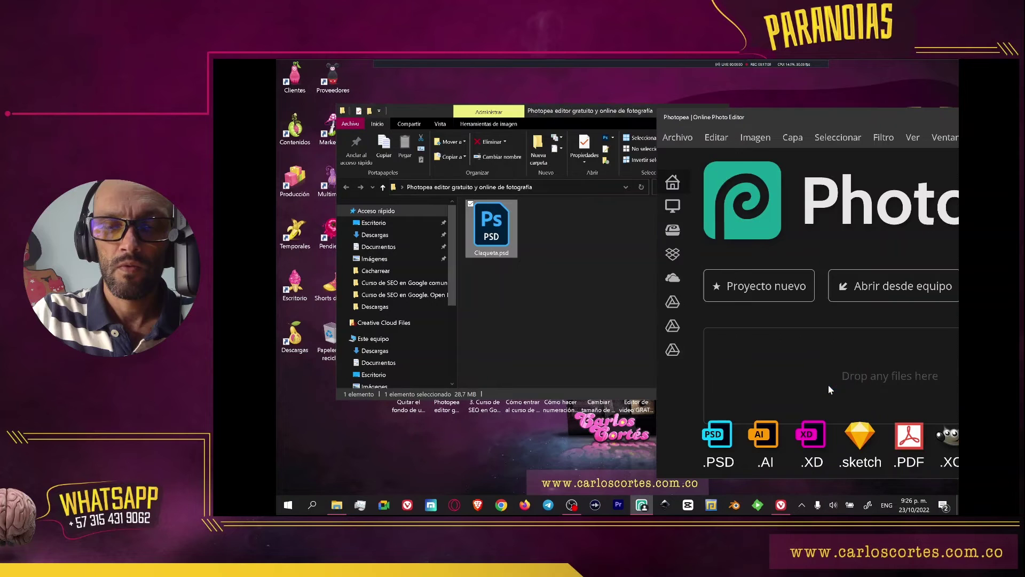
{"action": "left_click", "coordinate": [630, 116]}
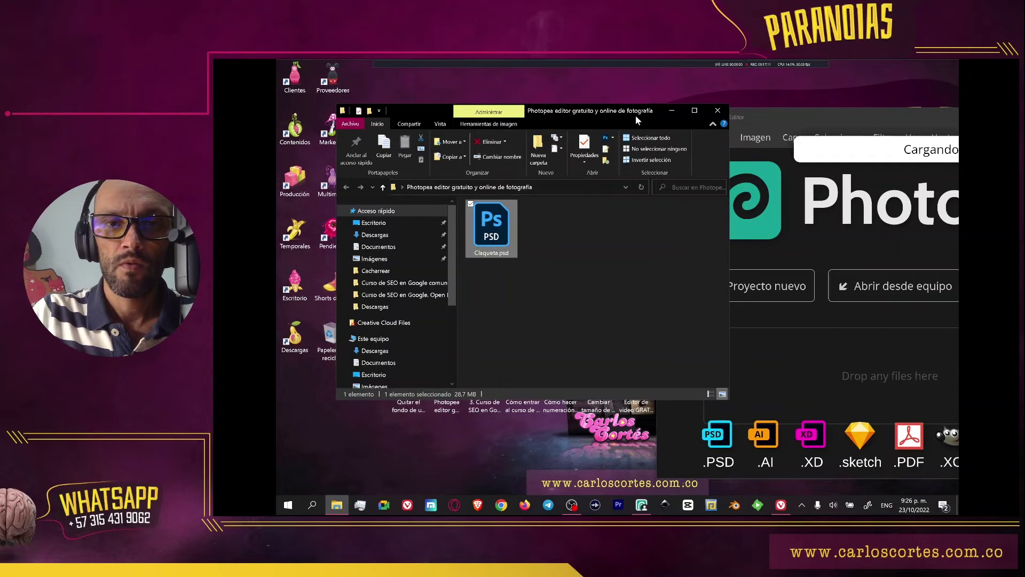
{"action": "left_click", "coordinate": [706, 114]}
{"action": "double_click", "coordinate": [862, 117]}
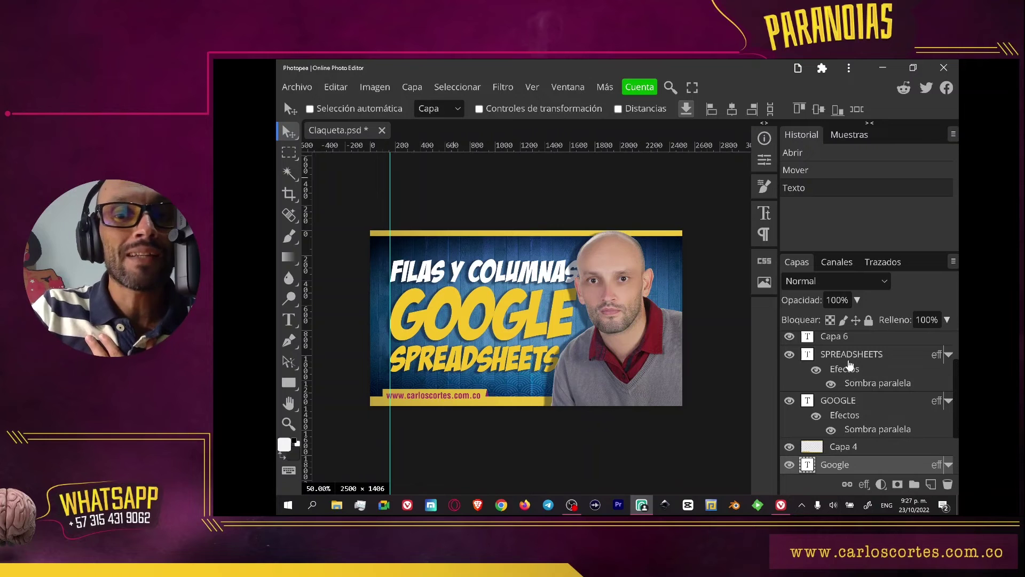
Step: Toggle the Capa 5 and Capa 2 background layers, leaving the blue Capa 5 visible
{"action": "scroll", "coordinate": [850, 365], "scroll_direction": "down", "scroll_amount": 2}
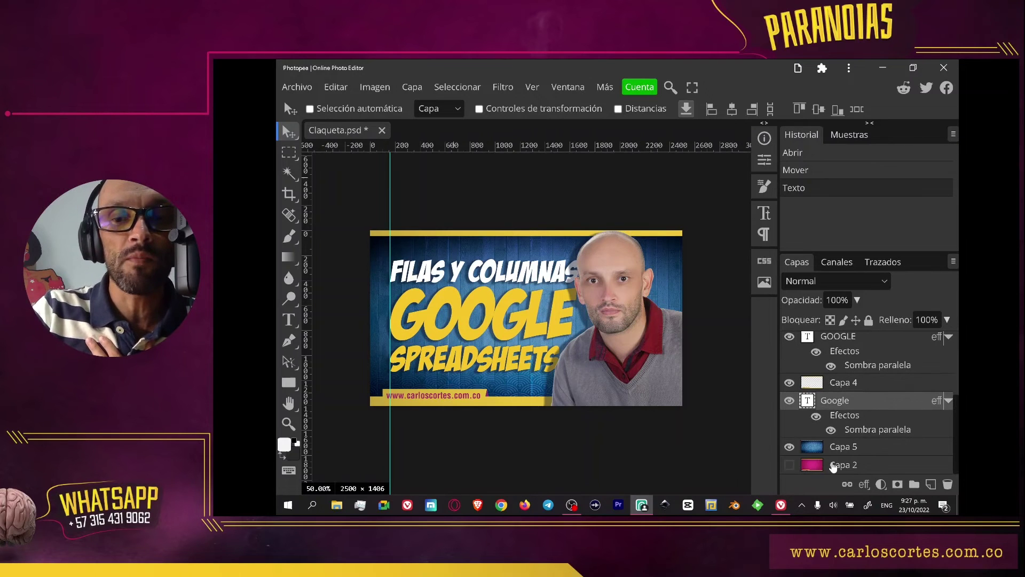
{"action": "left_click", "coordinate": [789, 446]}
{"action": "left_click", "coordinate": [789, 464]}
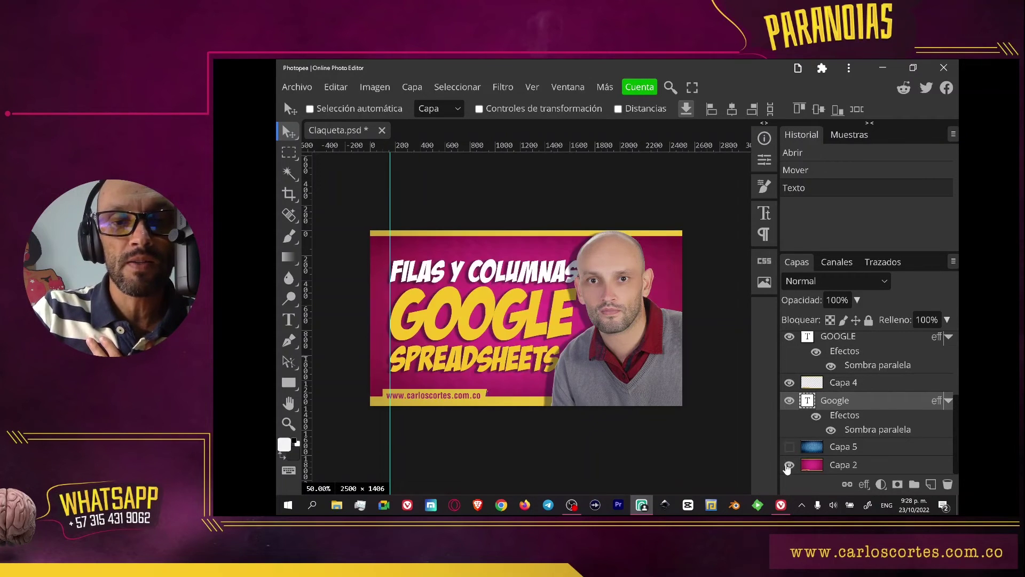
{"action": "left_click", "coordinate": [790, 465]}
{"action": "left_click", "coordinate": [790, 447]}
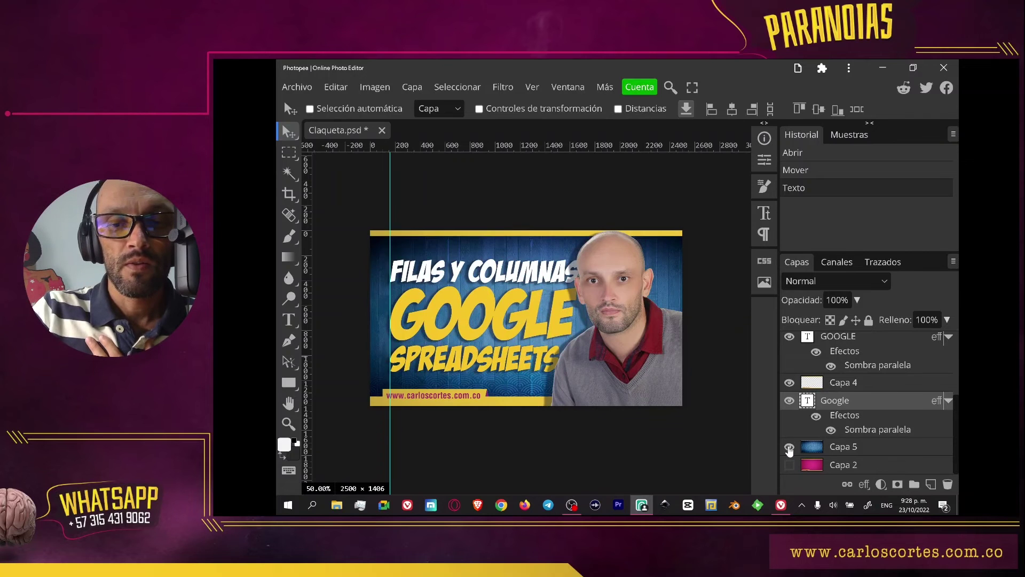
{"action": "scroll", "coordinate": [832, 419], "scroll_direction": "up", "scroll_amount": 4}
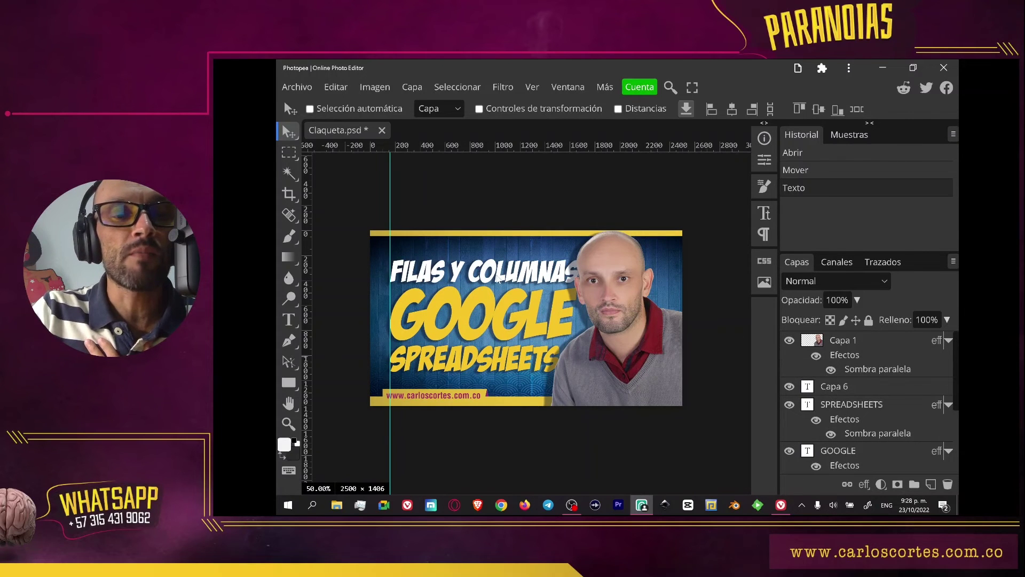
Step: Replace the top text line FILAS Y COLUMNAS with 'BLA BLA BLA'
{"action": "double_click", "coordinate": [497, 280]}
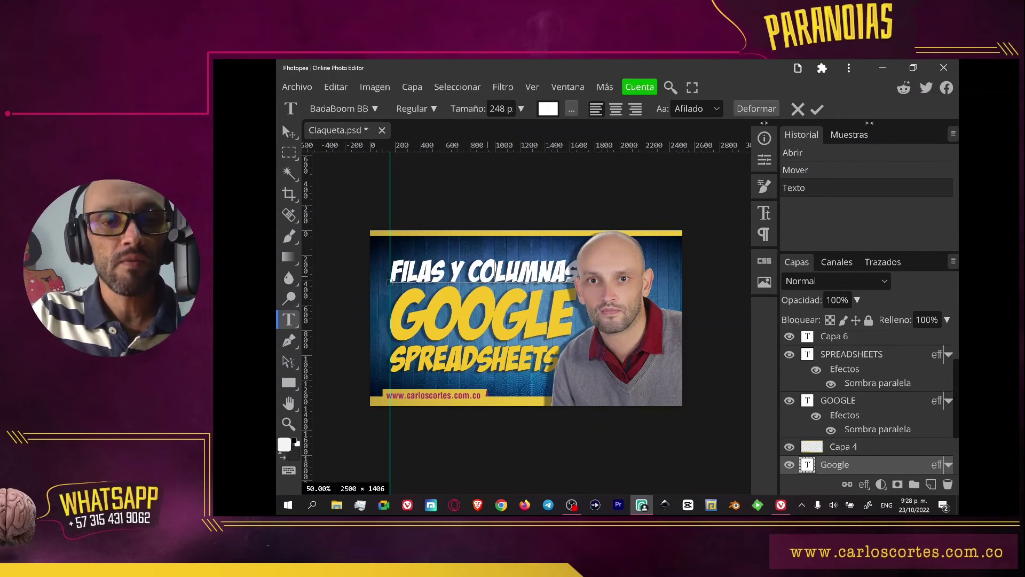
{"action": "key", "text": "ctrl+a"}
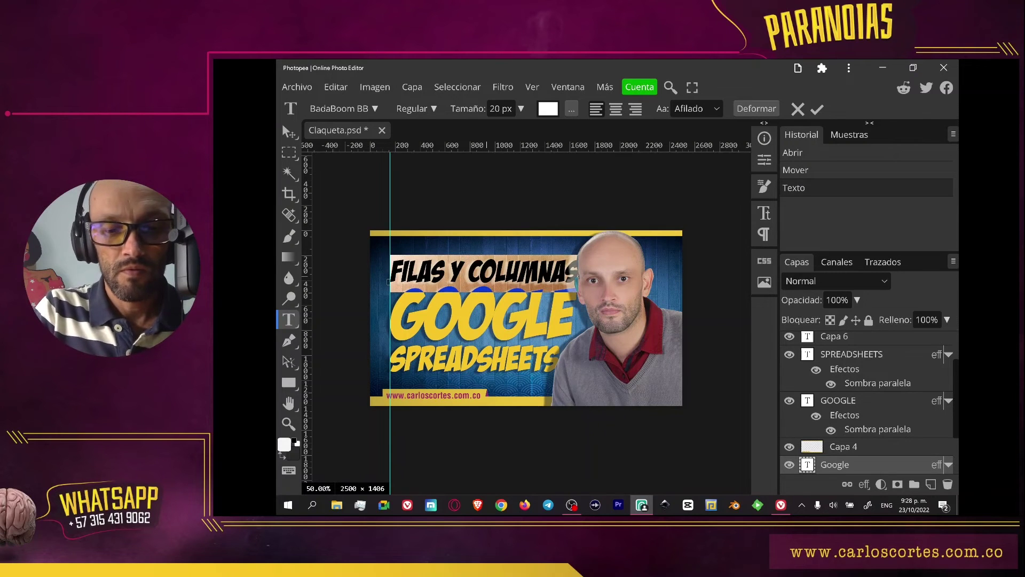
{"action": "type", "text": "BLA BLA BLA"}
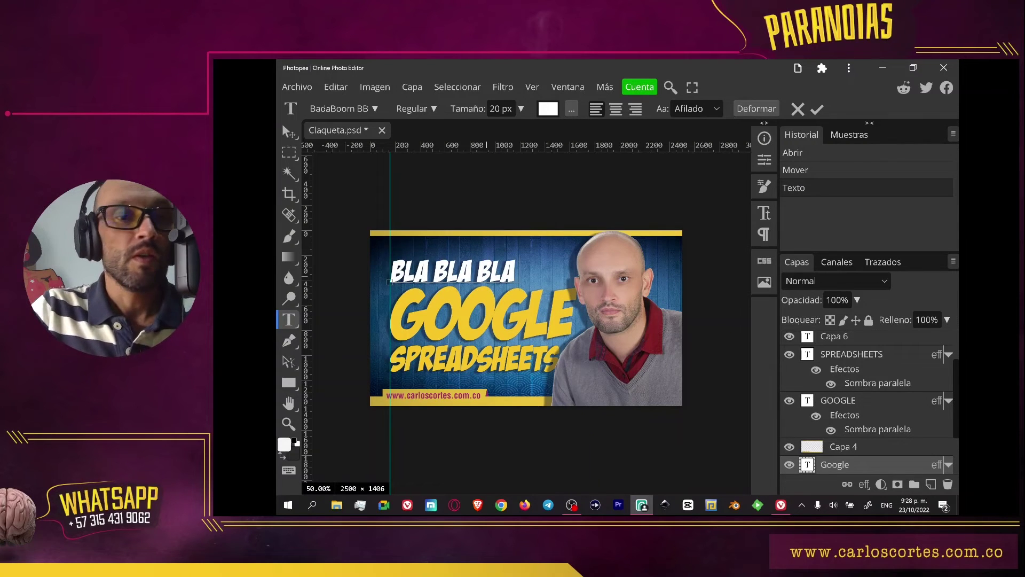
{"action": "left_click", "coordinate": [489, 247], "text": "ctrl"}
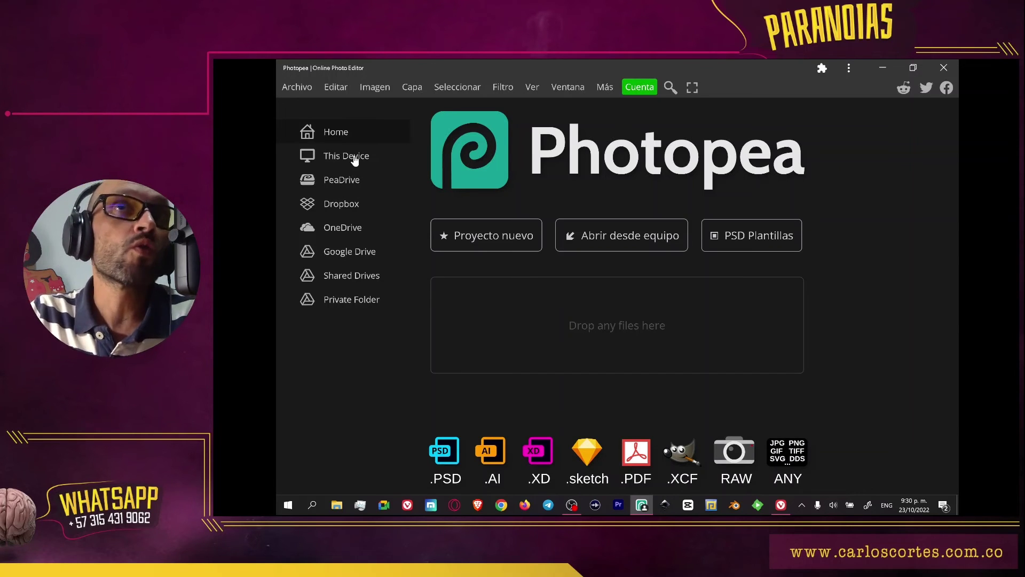
Step: Open the This Device storage page from the start screen's sidebar
{"action": "left_click", "coordinate": [354, 158]}
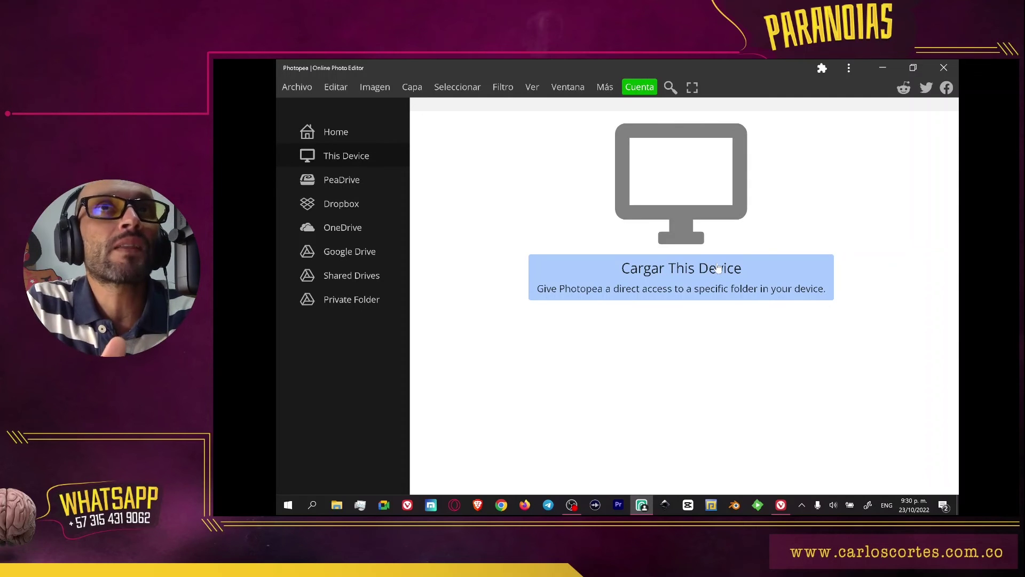